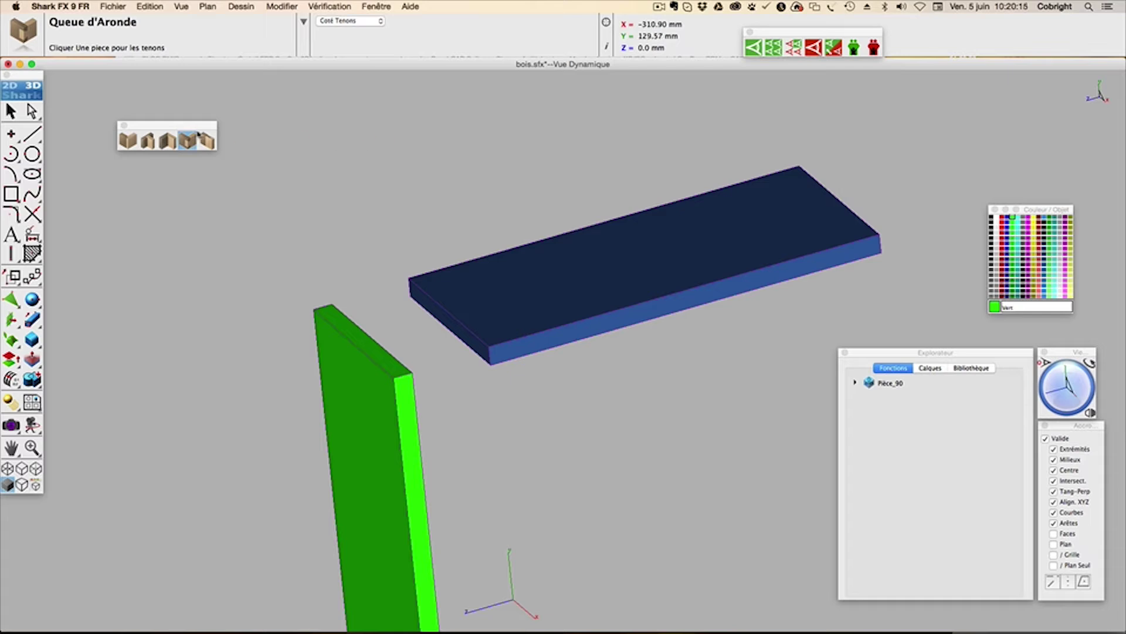
click(136, 142)
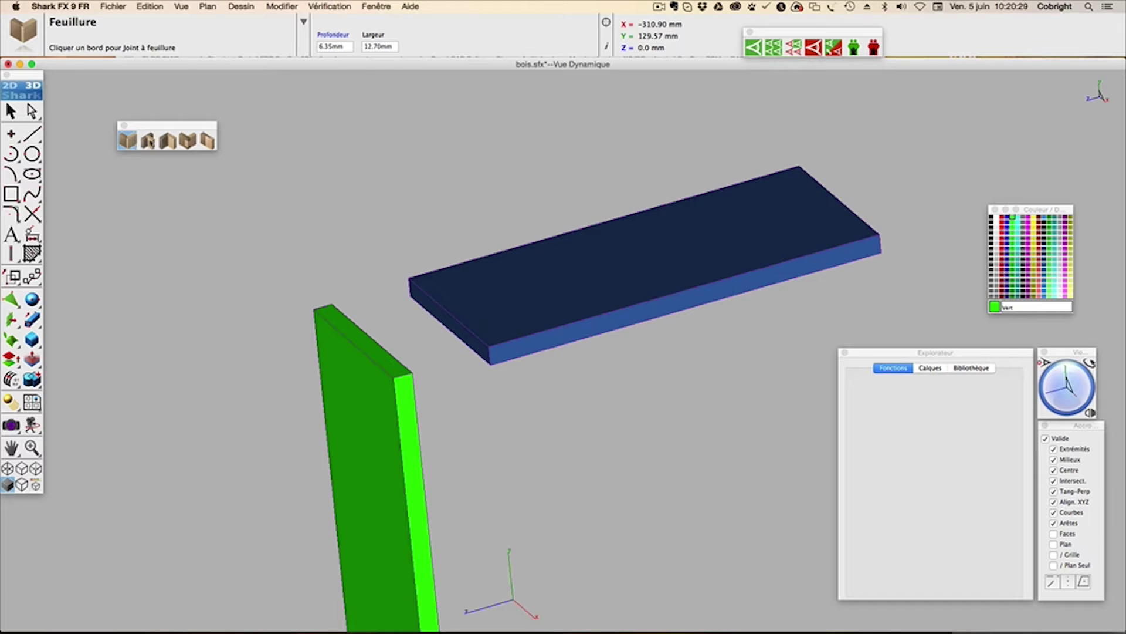
click(152, 145)
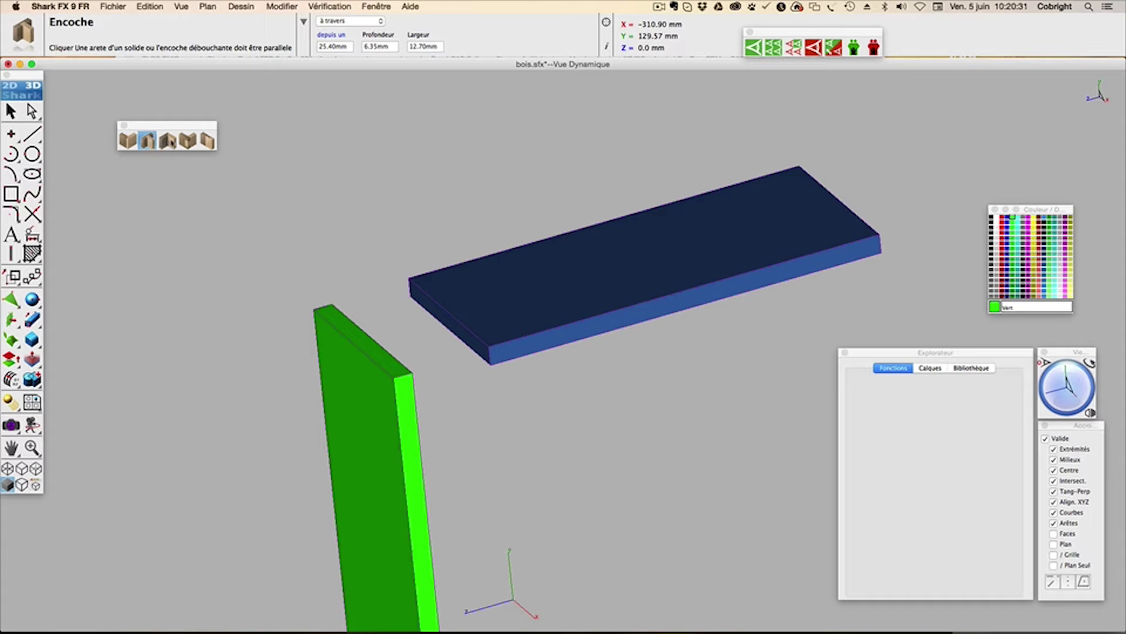
click(169, 142)
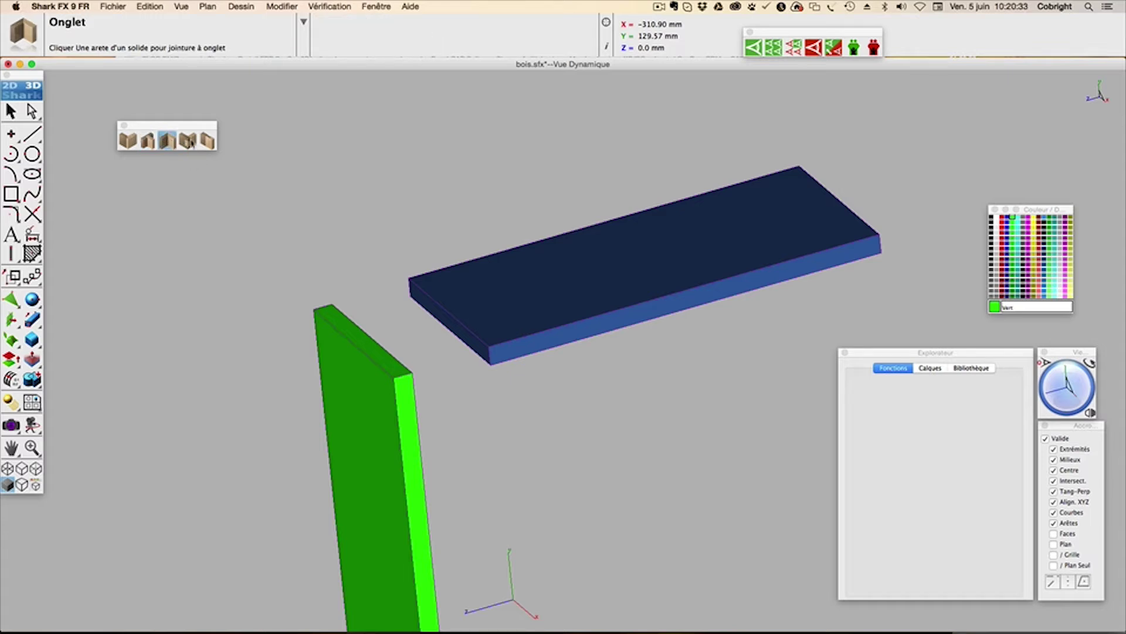
click(187, 141)
click(208, 140)
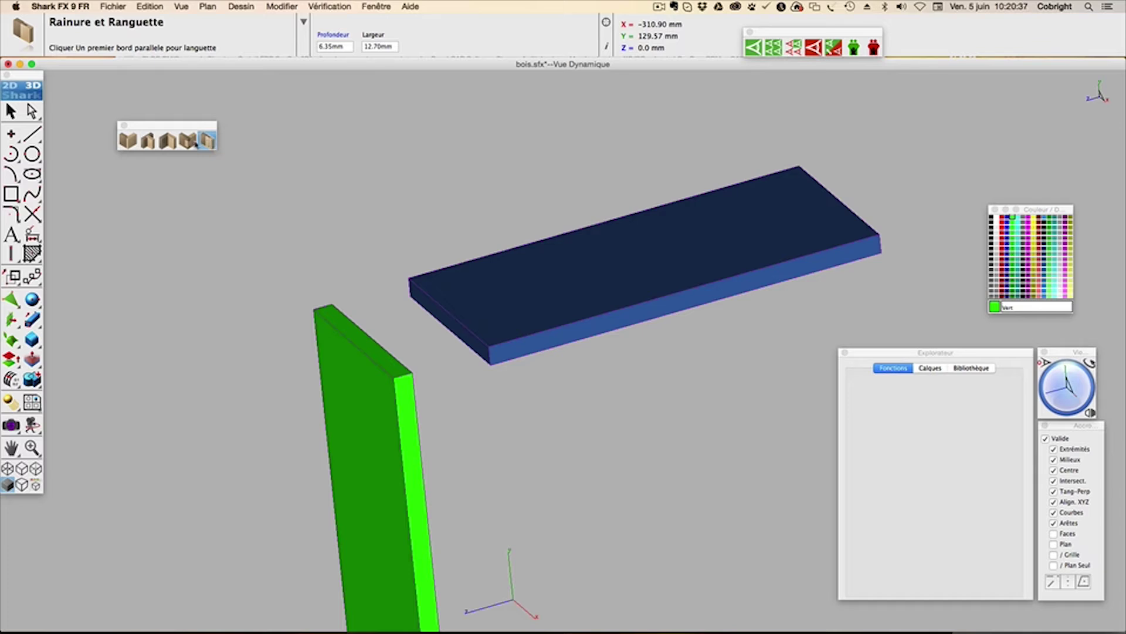
- Cut 5 dovetails into the upper end face (Face 7) of the green board using Queue d'Aronde, Coté queues, with a depth of 10 mm
click(196, 144)
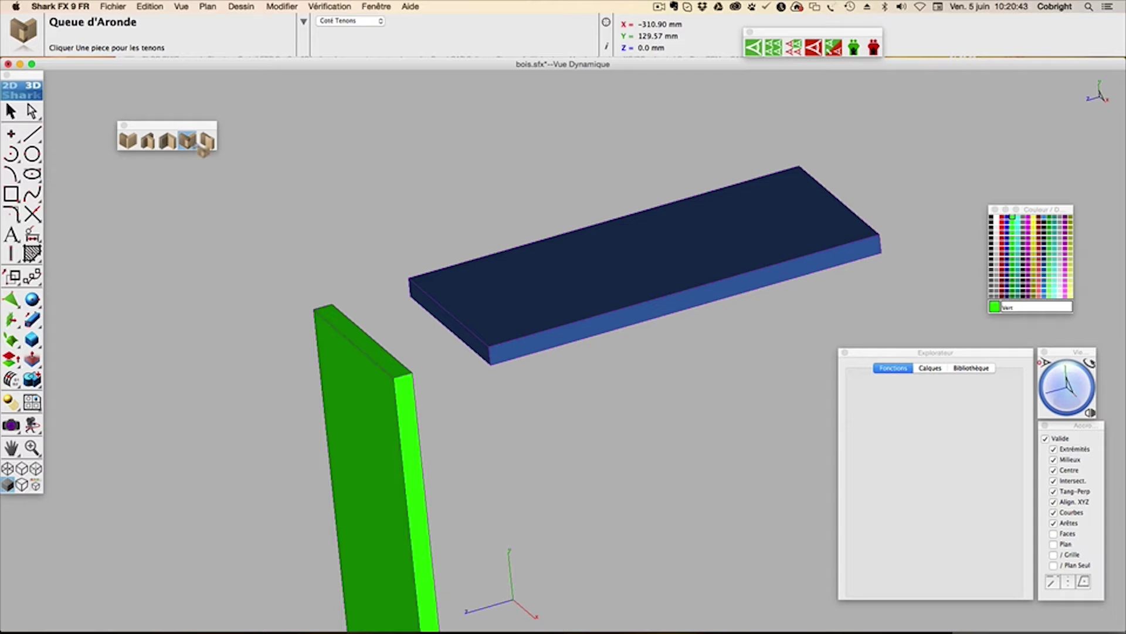
click(347, 22)
click(340, 26)
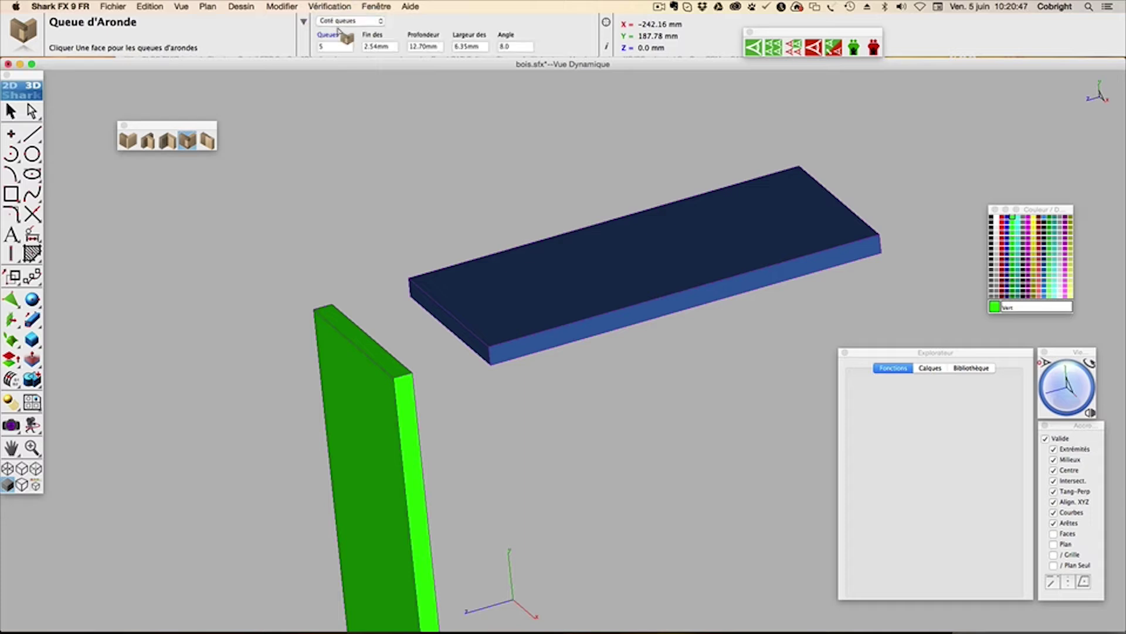
click(339, 24)
click(340, 30)
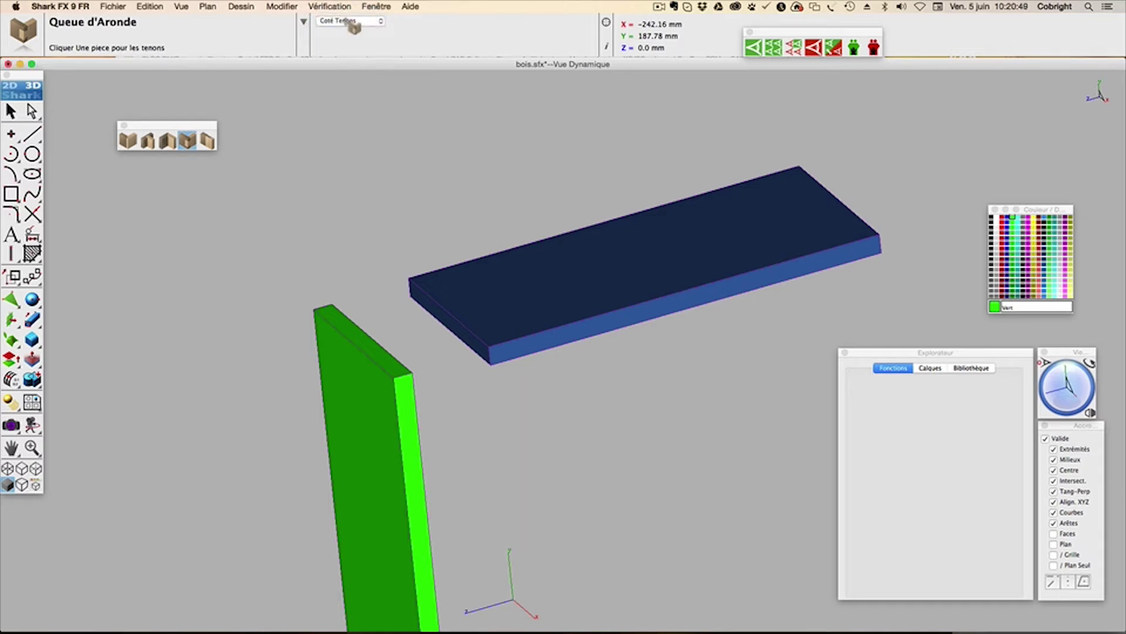
click(345, 22)
click(338, 12)
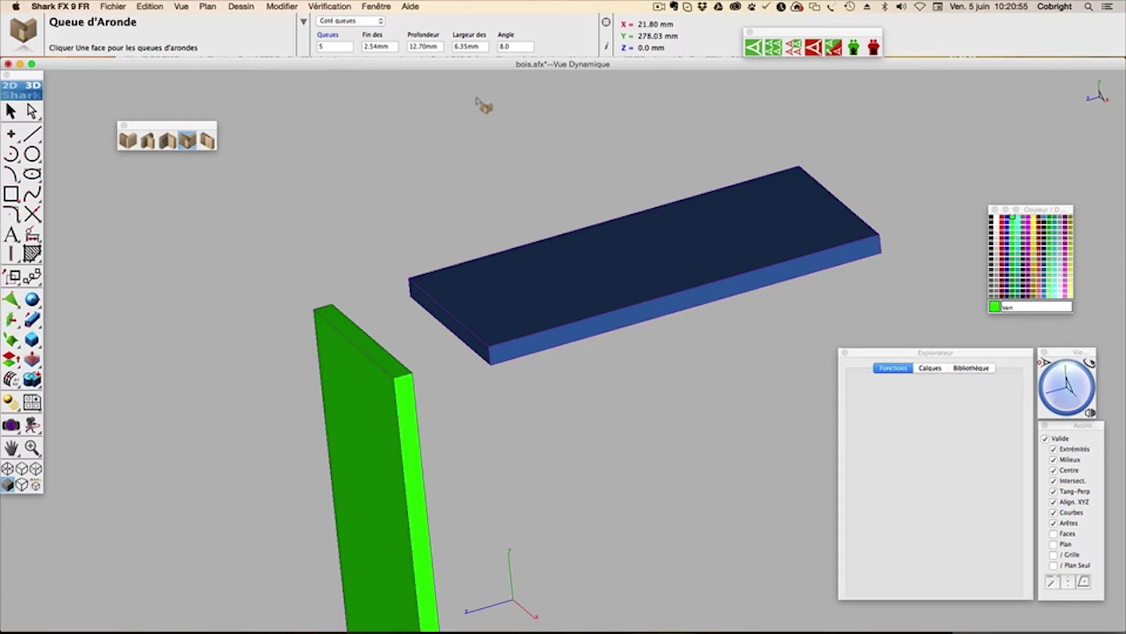
click(409, 47)
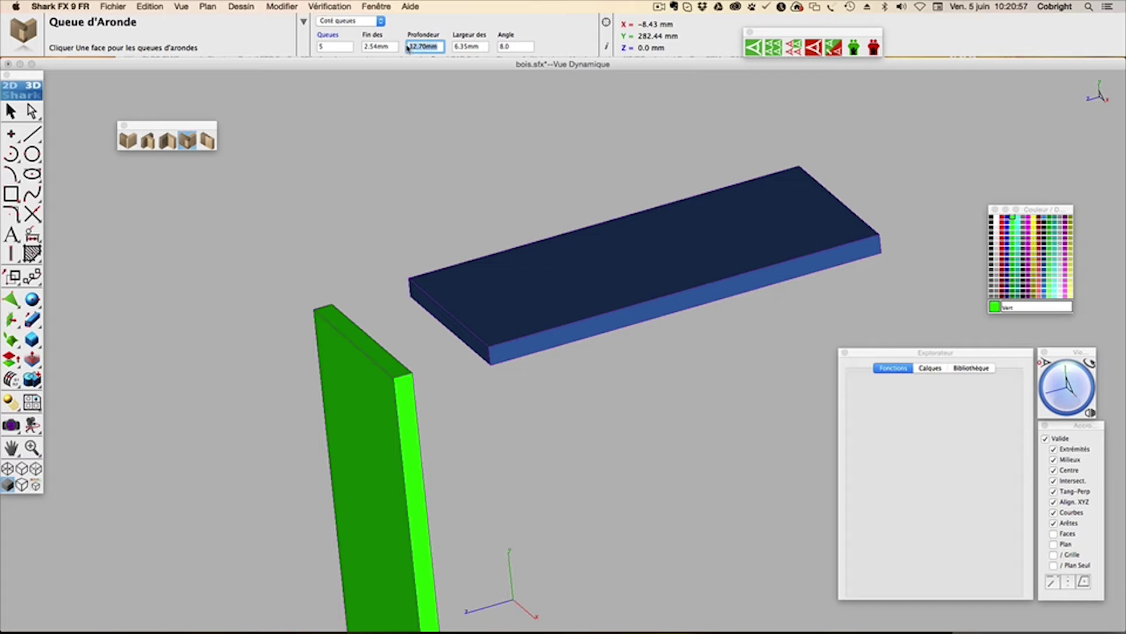
text(10)
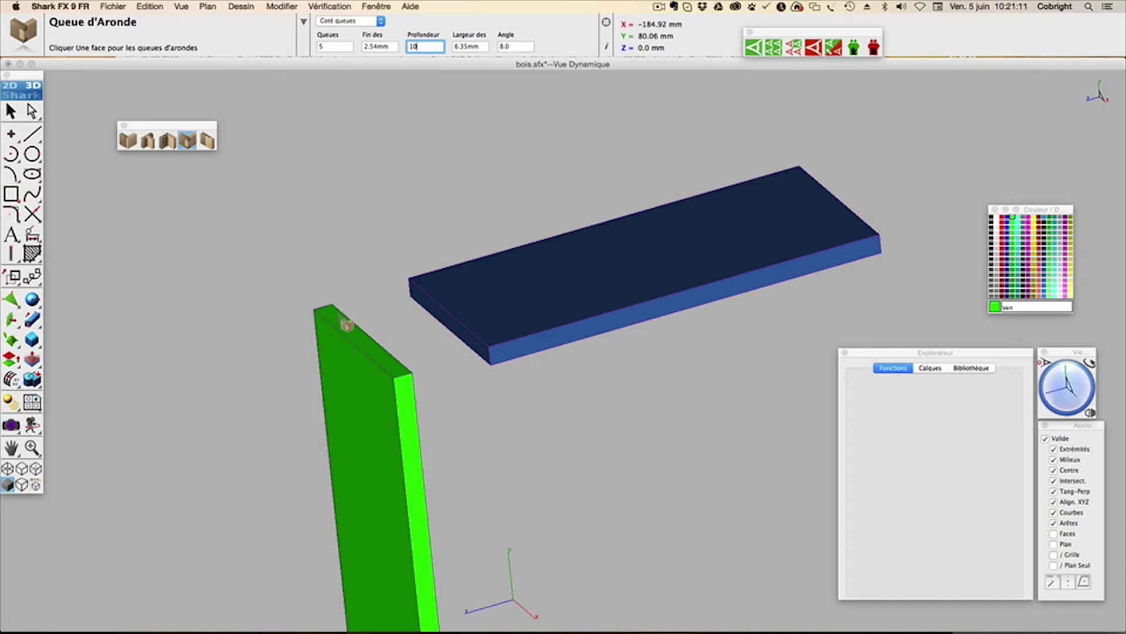
click(345, 322)
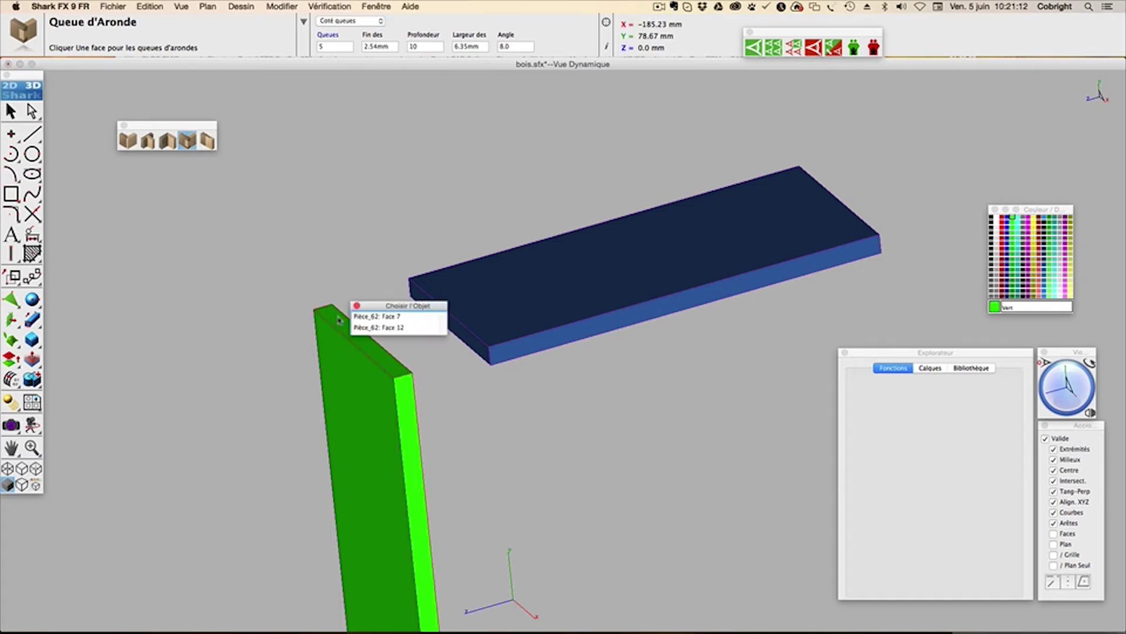
click(368, 318)
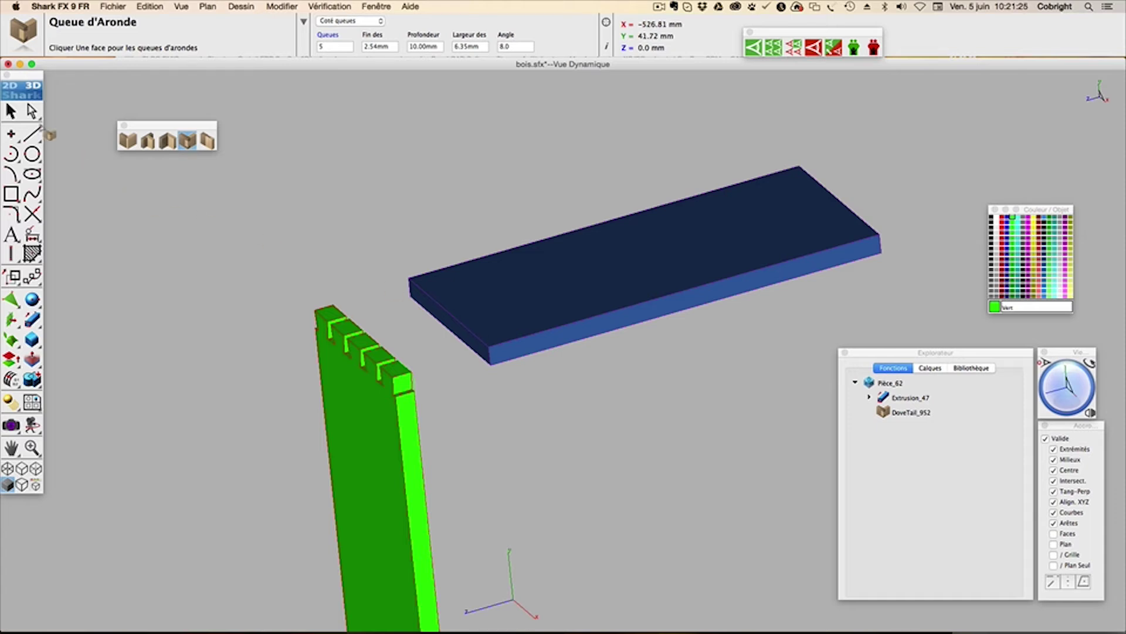
- Move the blue board so its lower near corner lands on the green board's outer corner at the base of the dovetails
click(11, 112)
click(129, 209)
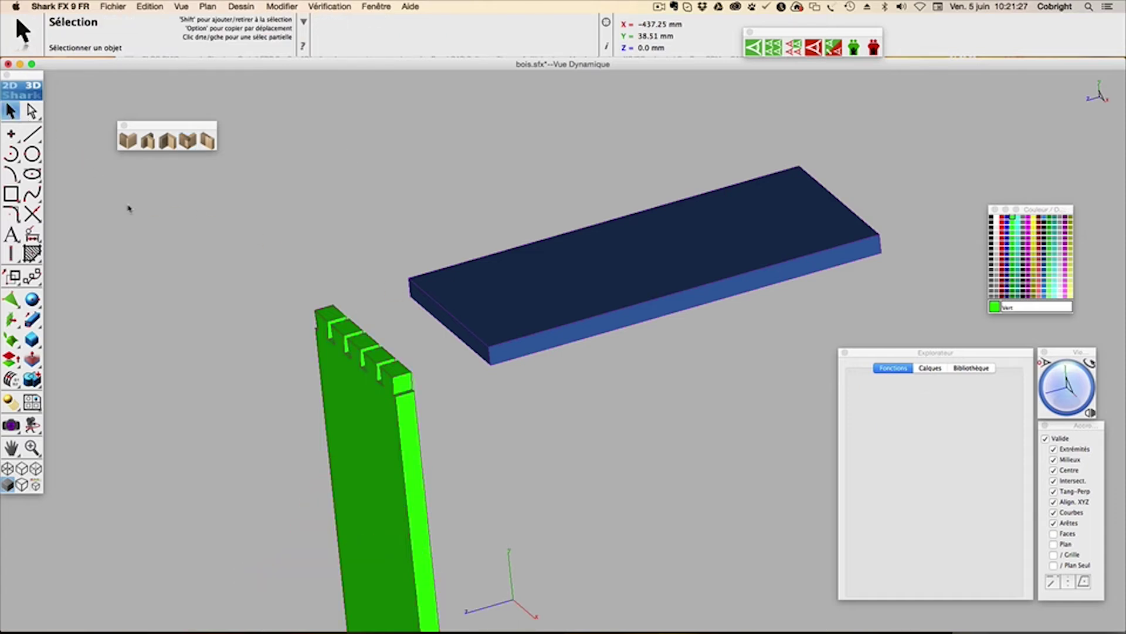
click(479, 277)
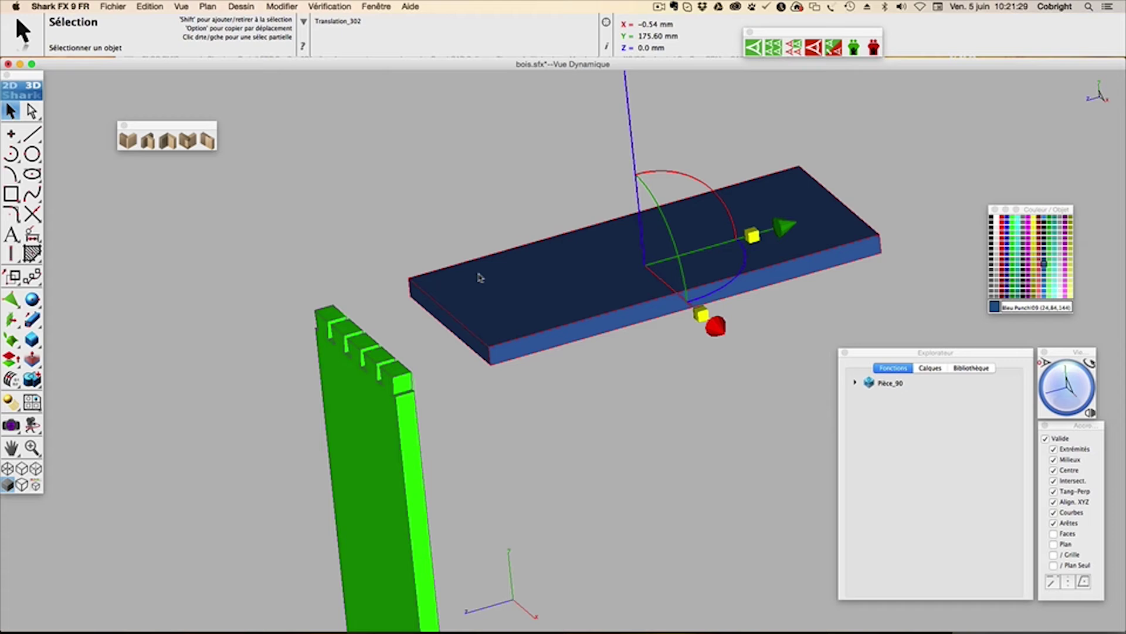
click(13, 275)
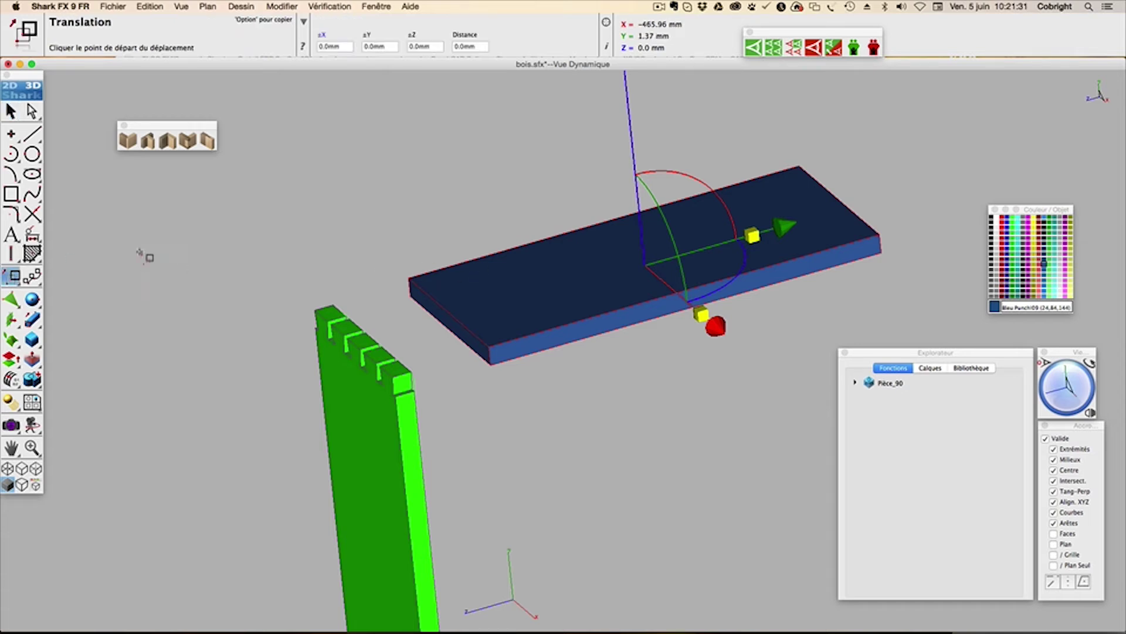
click(492, 367)
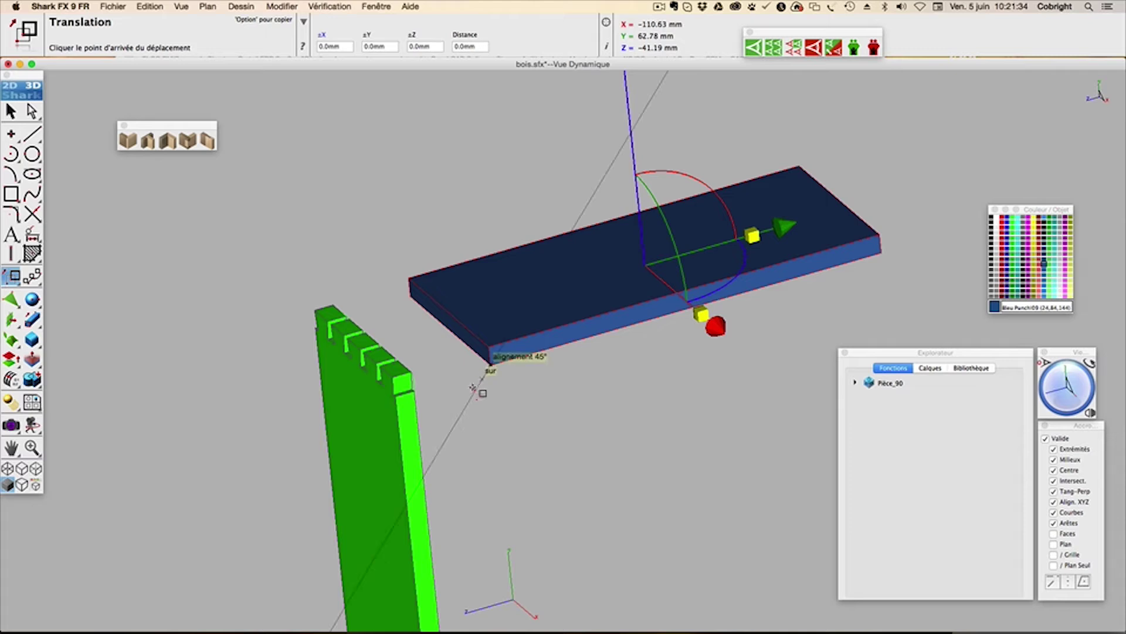
click(394, 398)
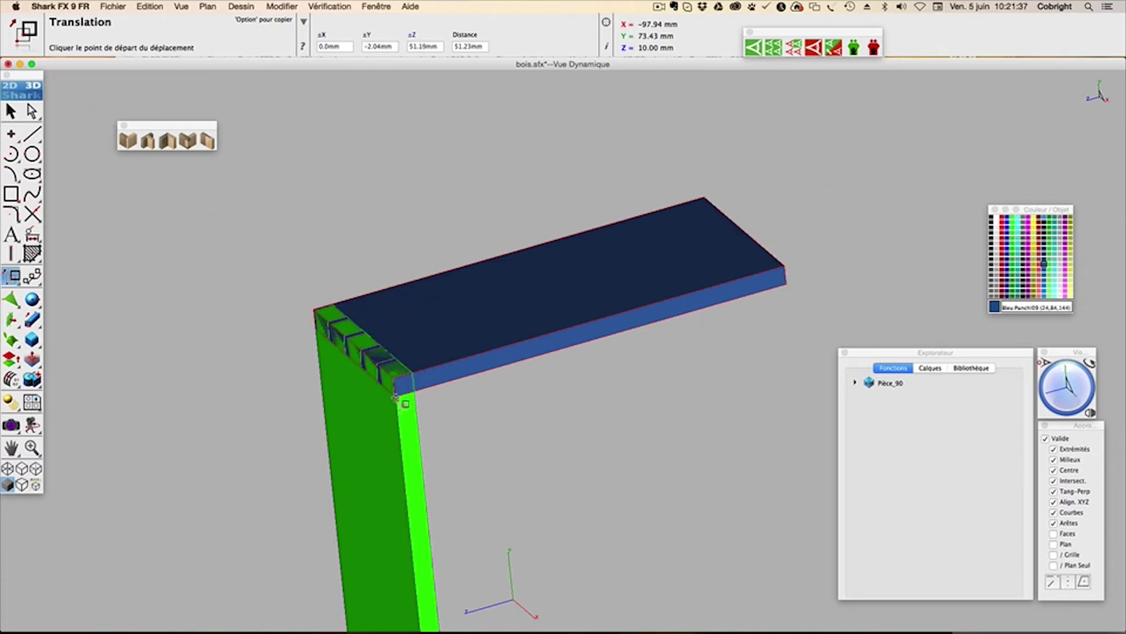
- Cut matching tenons in the blue board with Queue d'Aronde, Coté Tenons, using the green board as the existing dovetail piece
click(193, 145)
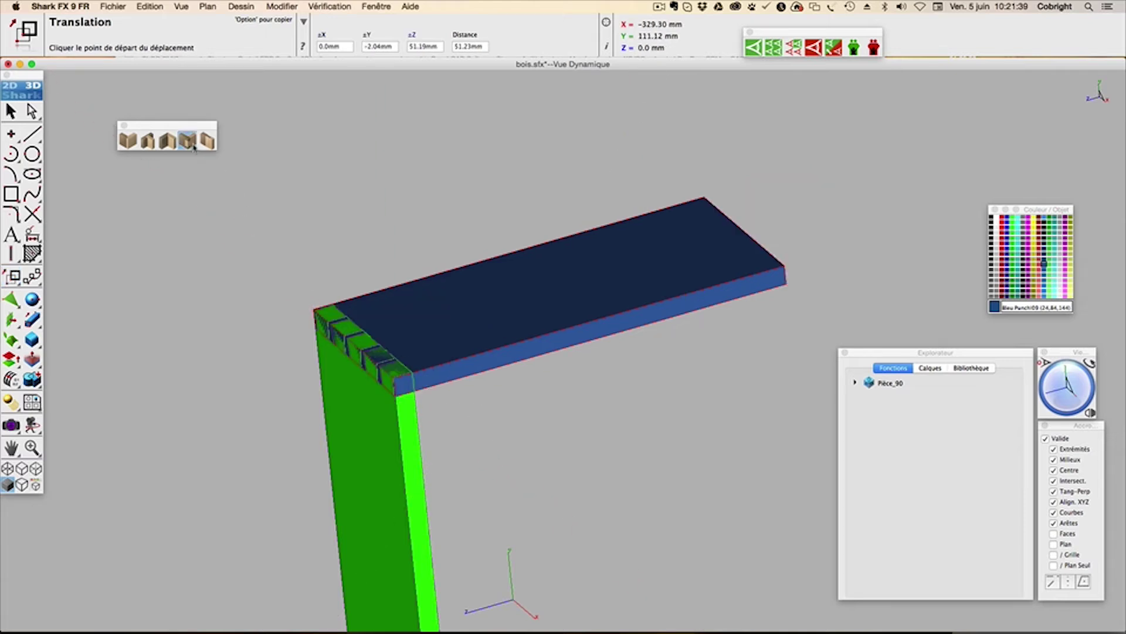
click(355, 21)
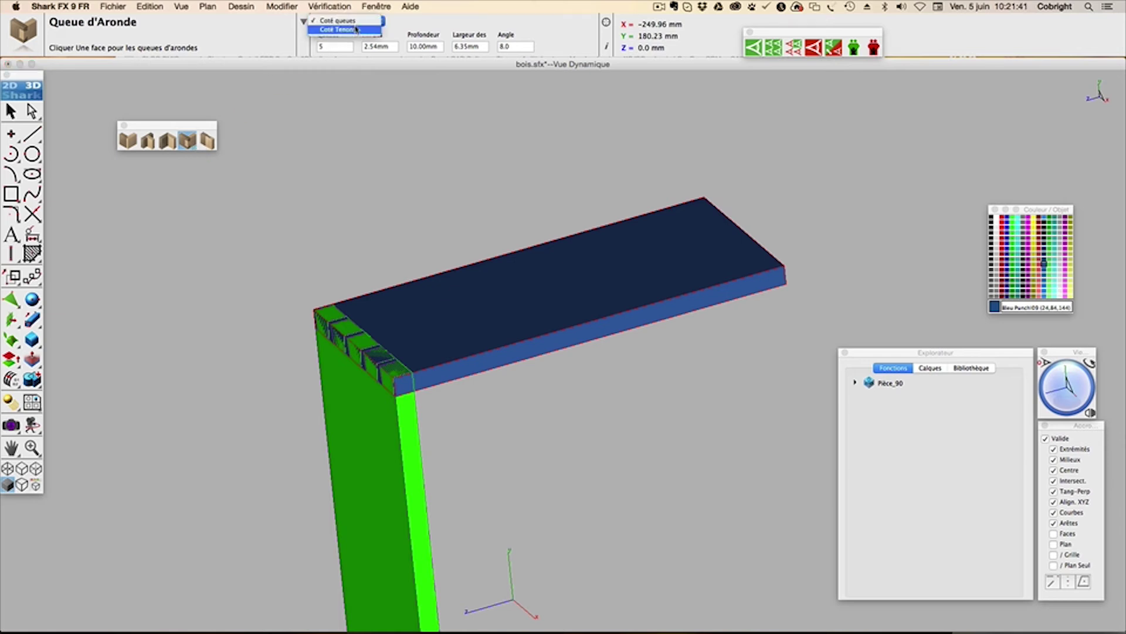
click(356, 29)
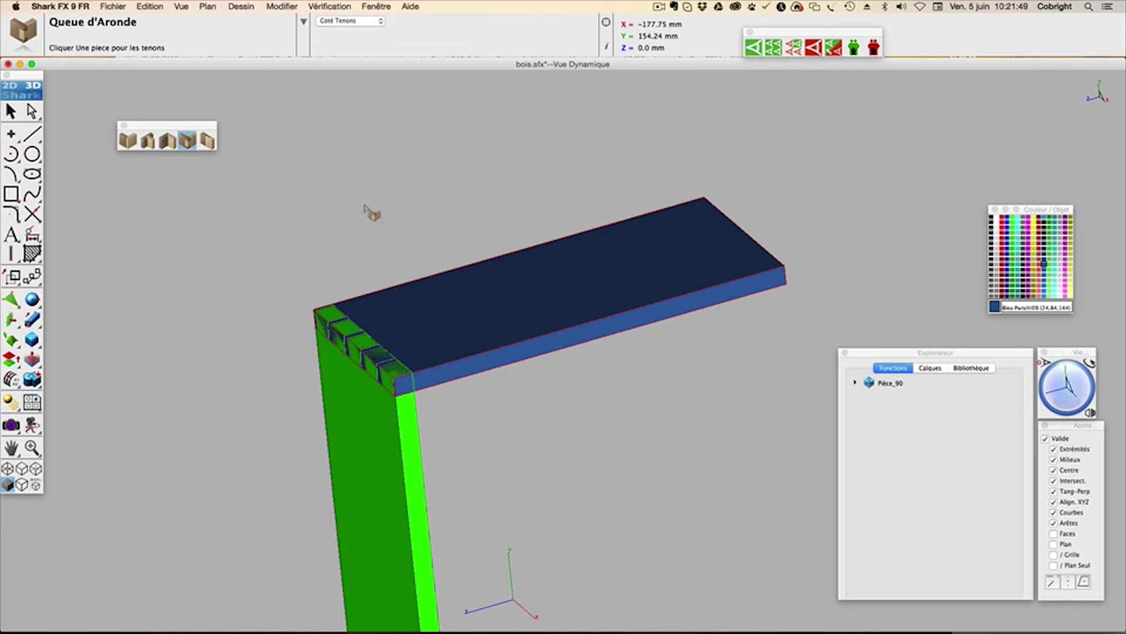
click(489, 303)
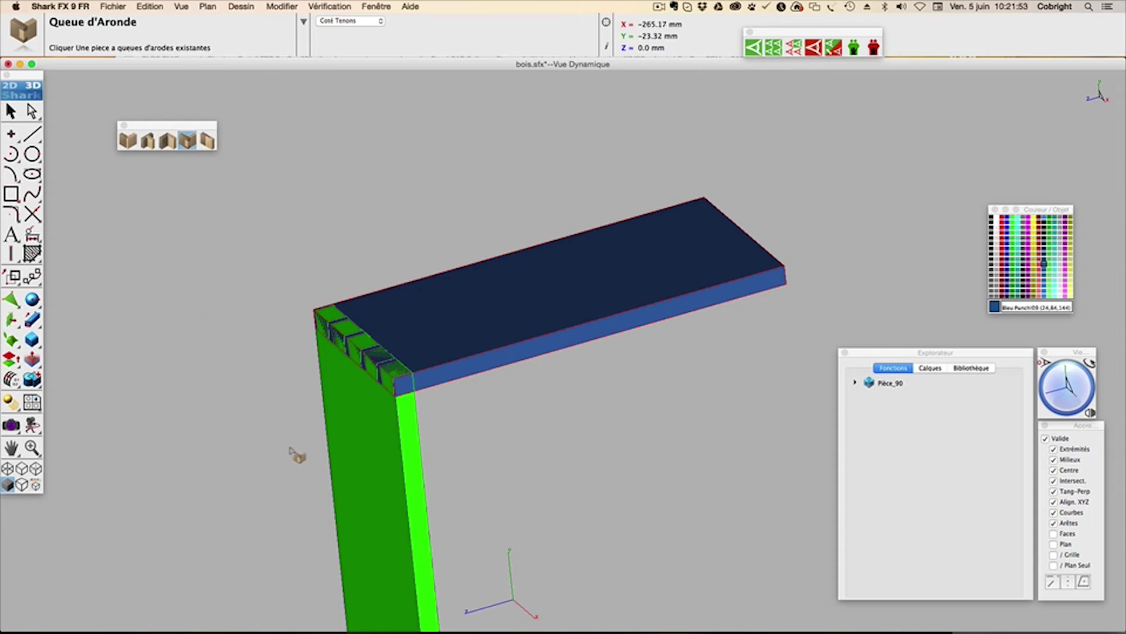
click(346, 457)
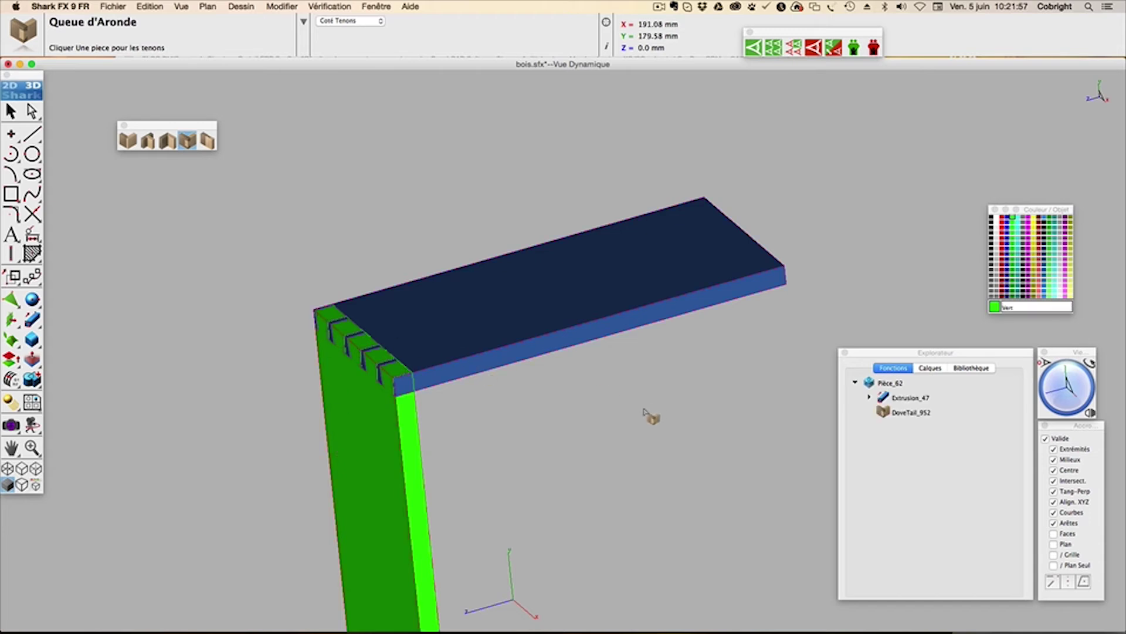
mouse_move(1074, 386)
mouse_down()
mouse_move(1082, 399)
mouse_move(1082, 384)
mouse_move(1094, 396)
mouse_move(1089, 383)
mouse_up()
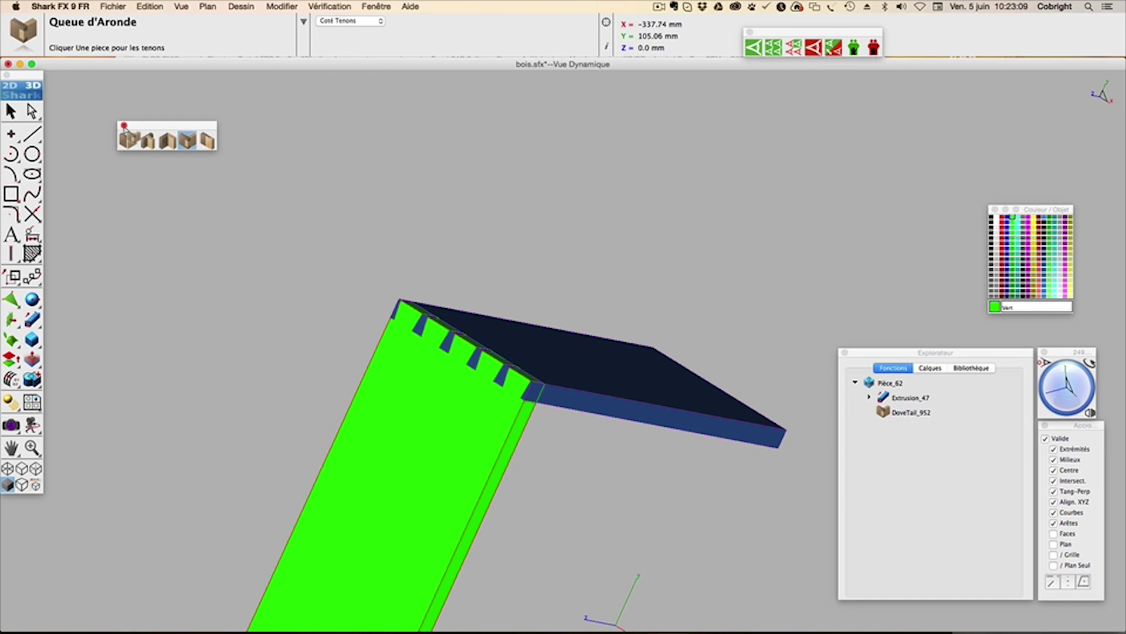
- Close the wood joint tools palette and try to detach the surface tools as a floating palette
click(124, 127)
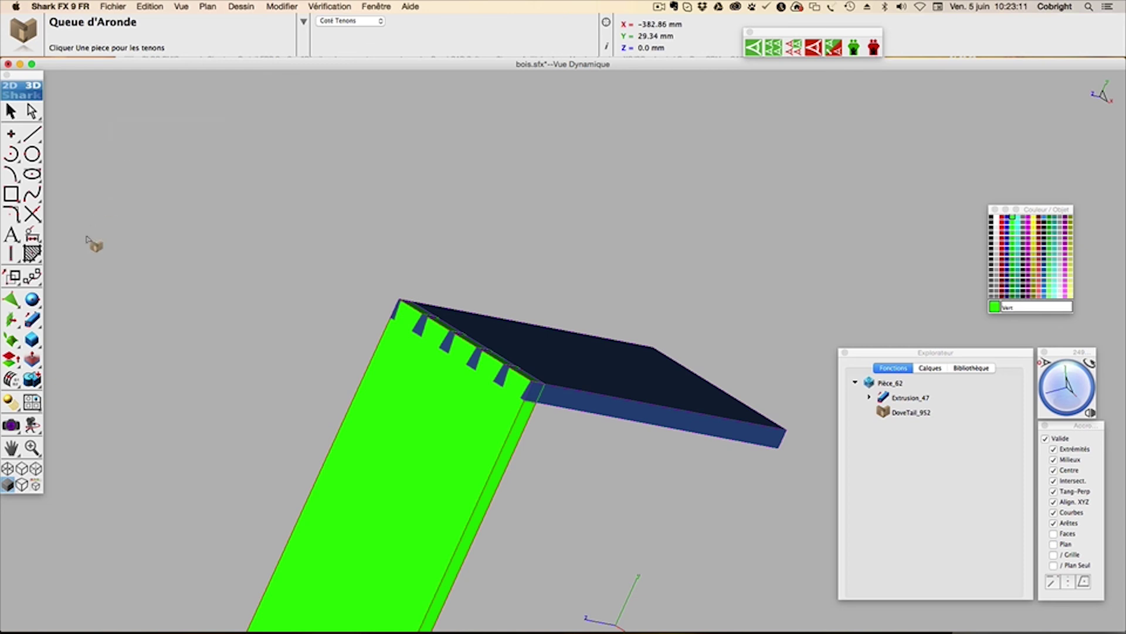
click(11, 300)
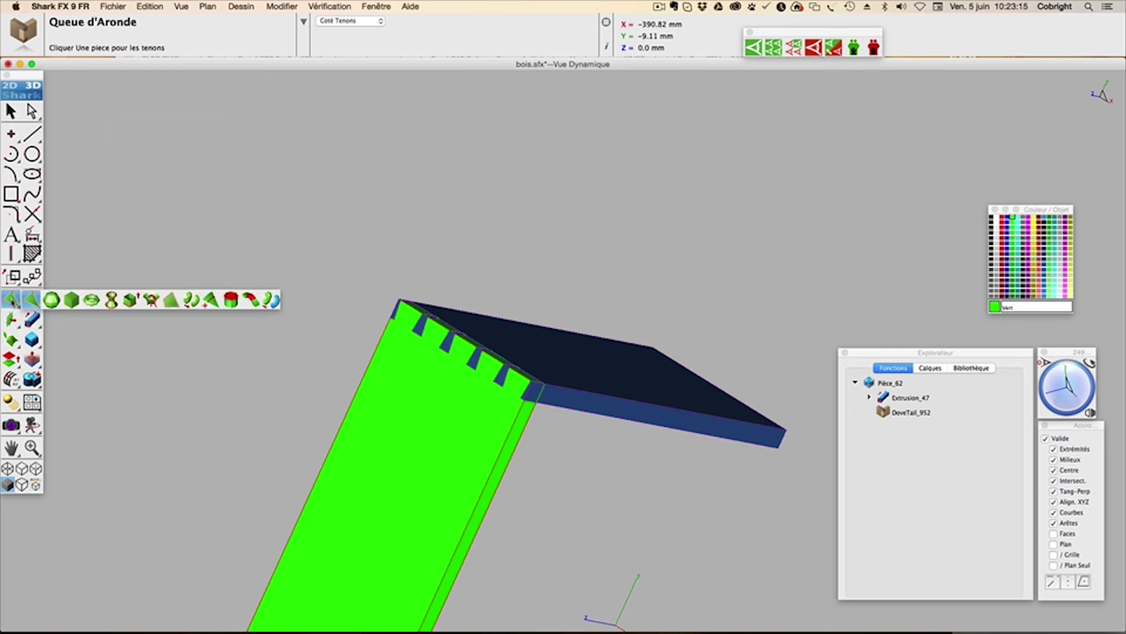
drag(12, 301, 304, 117)
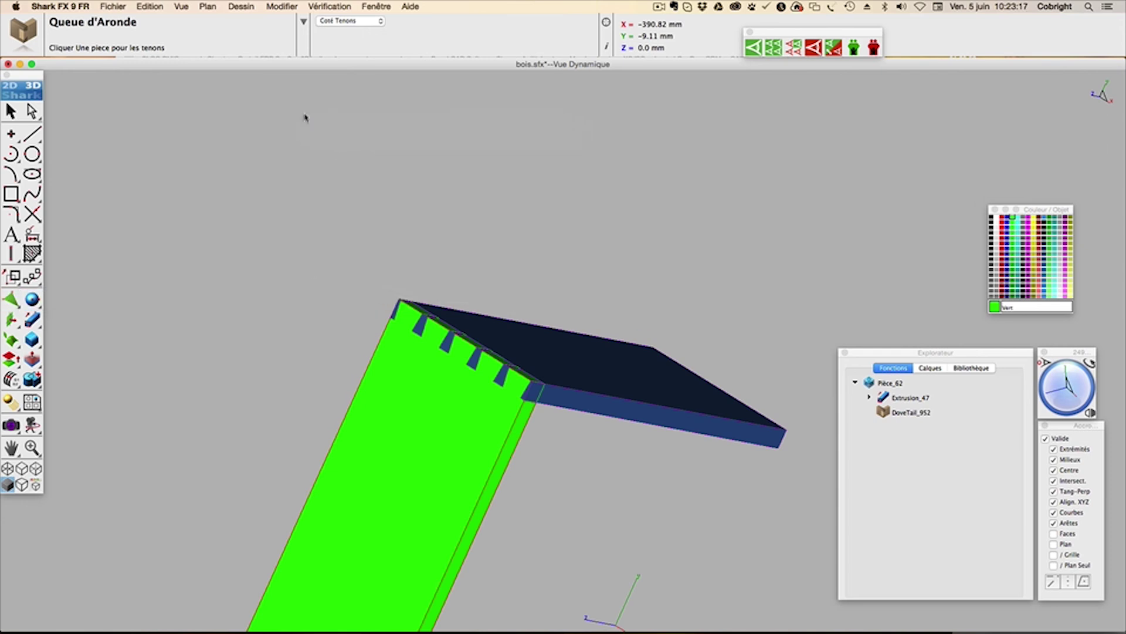